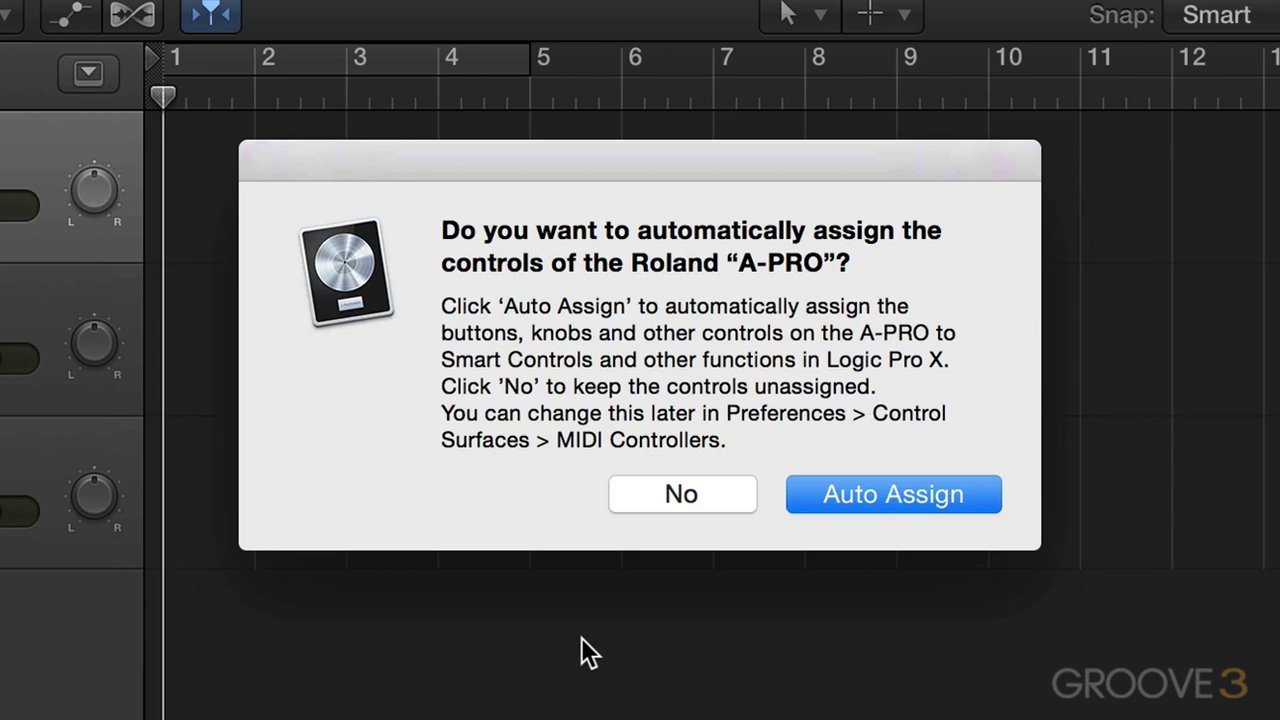
# - Accept Auto Assign in the Roland A-PRO prompt to map its controls automatically
pyautogui.click(908, 494)
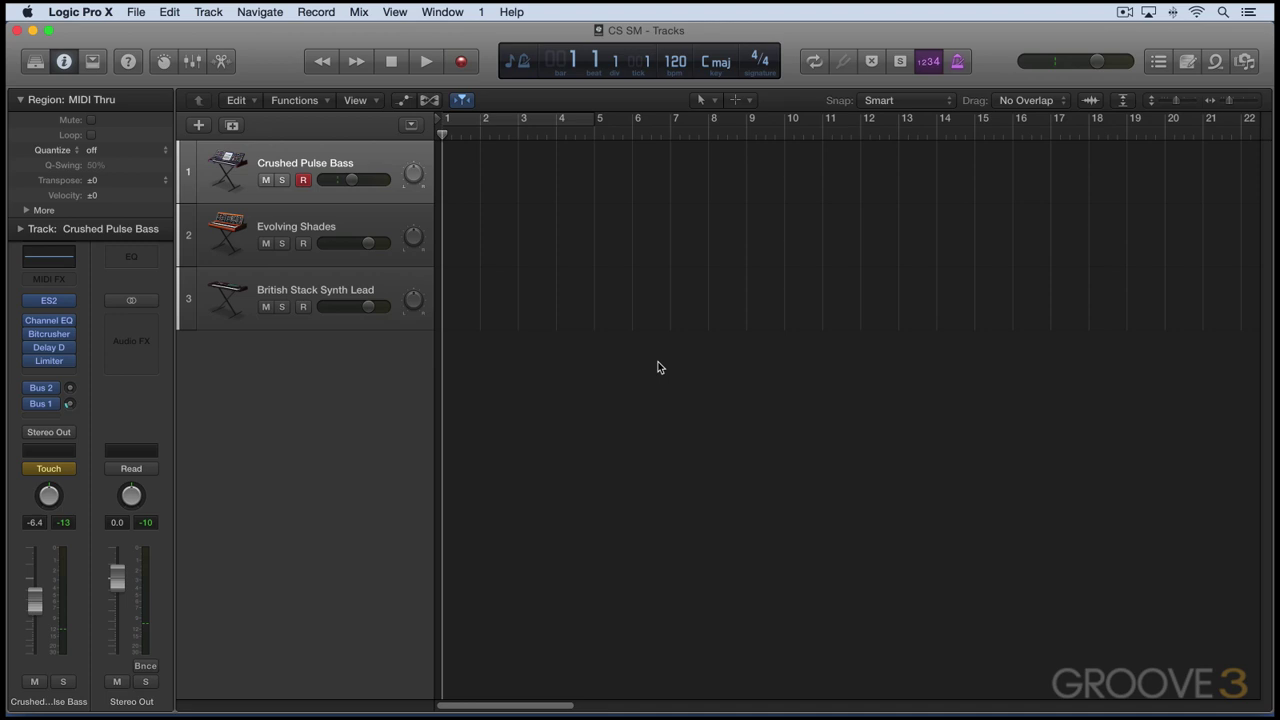
# - Review the General and Help Tags tabs, then enable Auto for the Roland A-PRO under MIDI Controllers
pyautogui.press('super+comma')
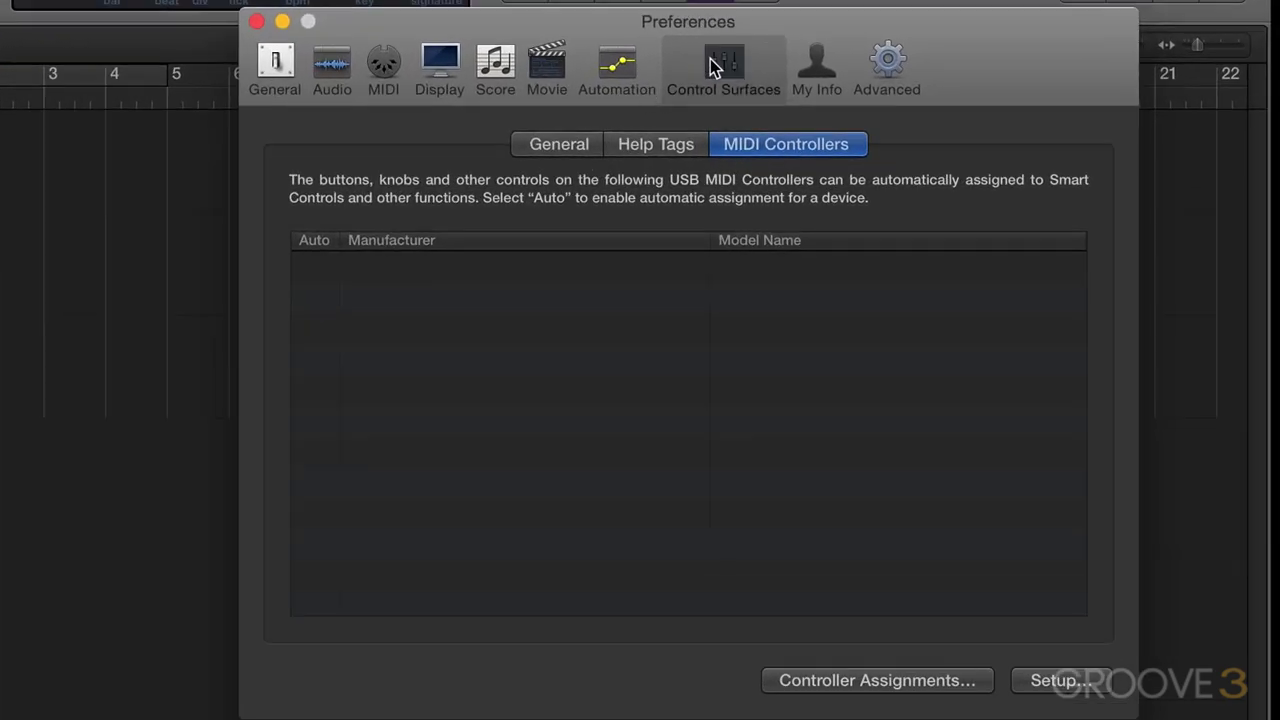
pyautogui.click(573, 149)
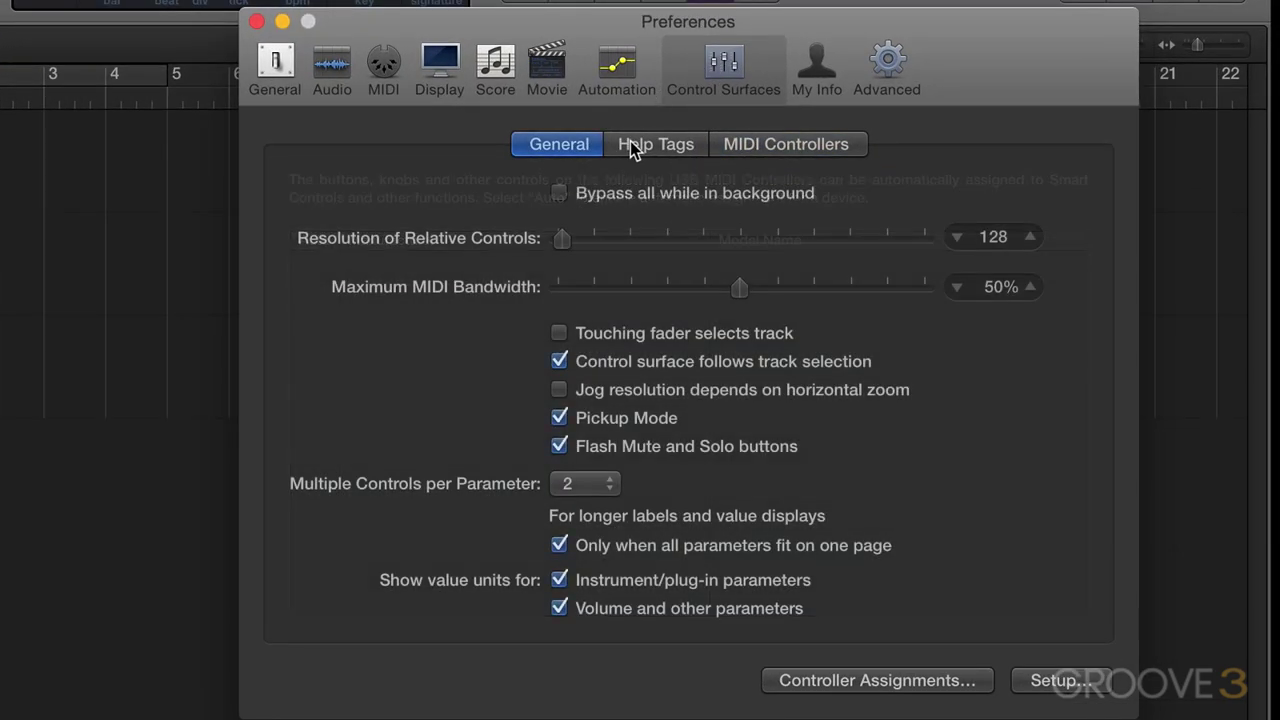
pyautogui.click(650, 146)
pyautogui.click(776, 144)
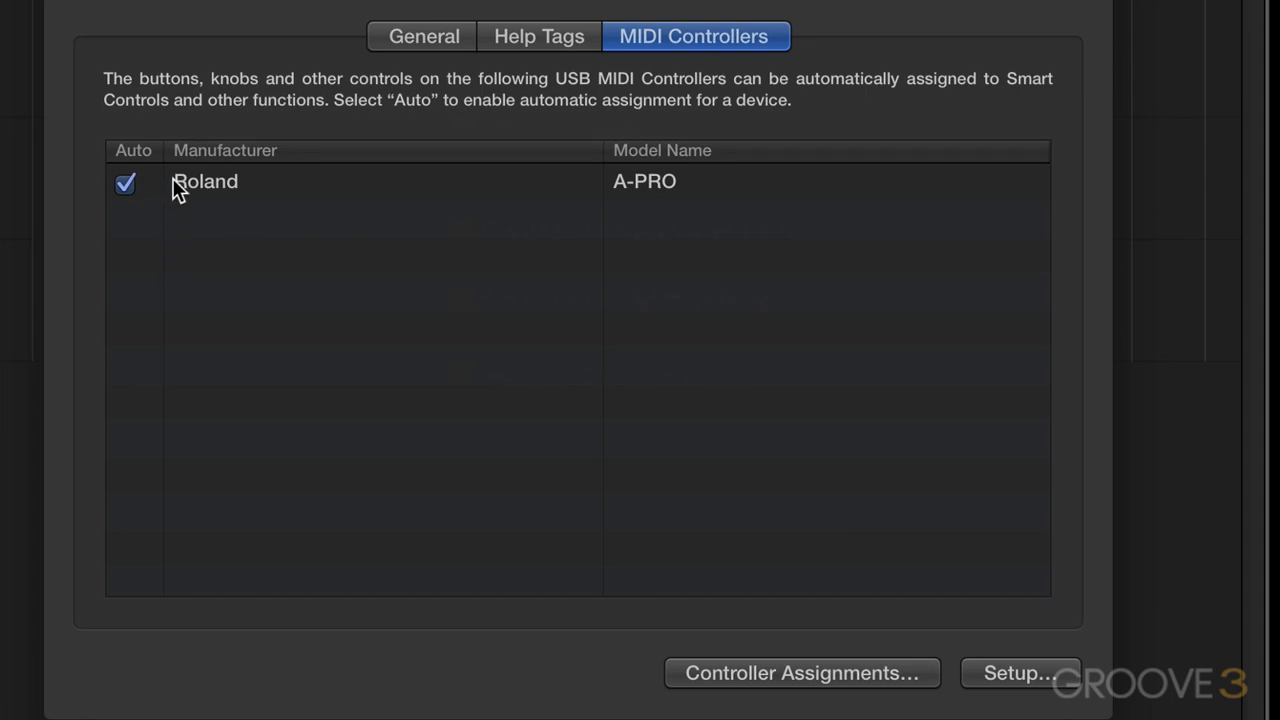
pyautogui.click(126, 184)
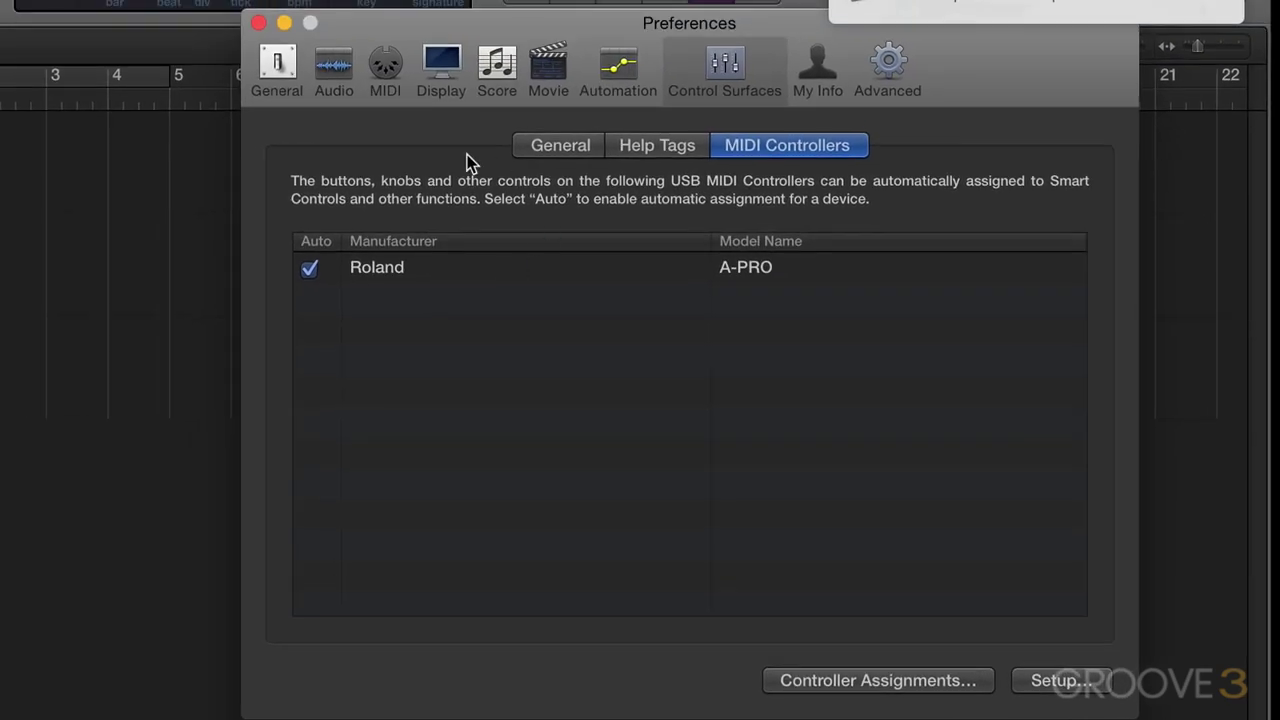
# - Switch to the General preferences pane, then close the Preferences window
pyautogui.click(275, 63)
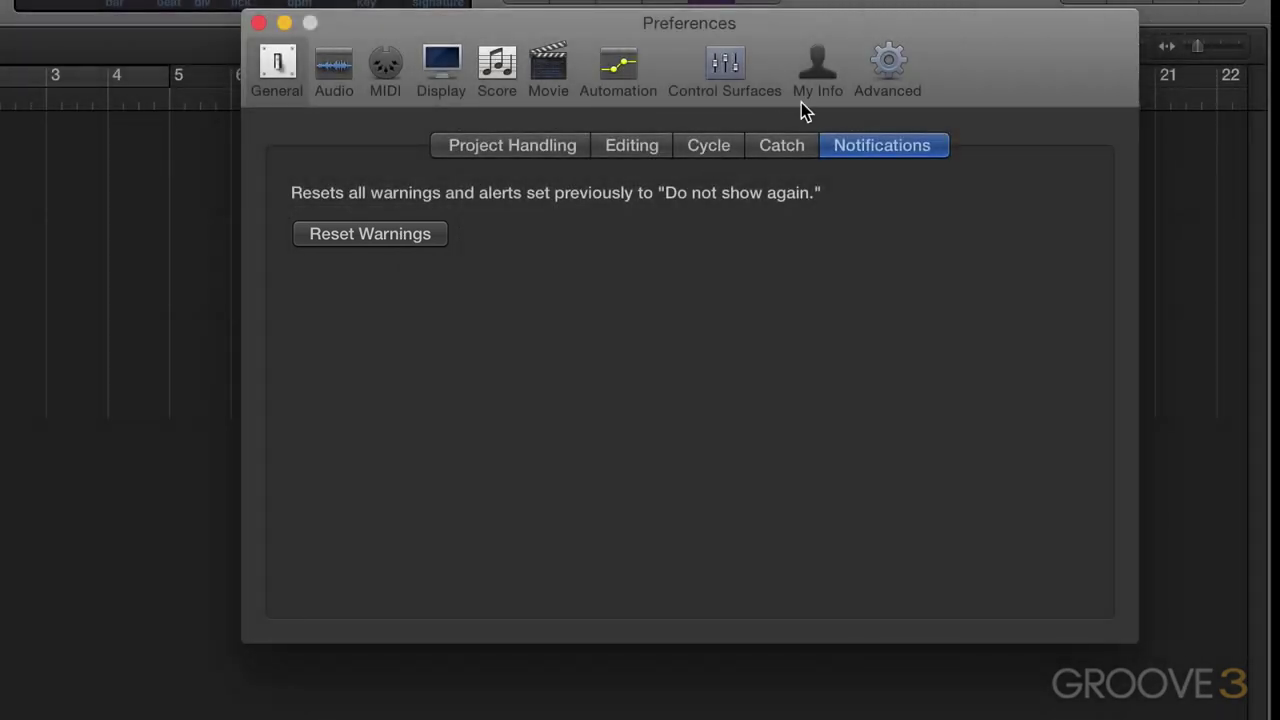
pyautogui.click(258, 25)
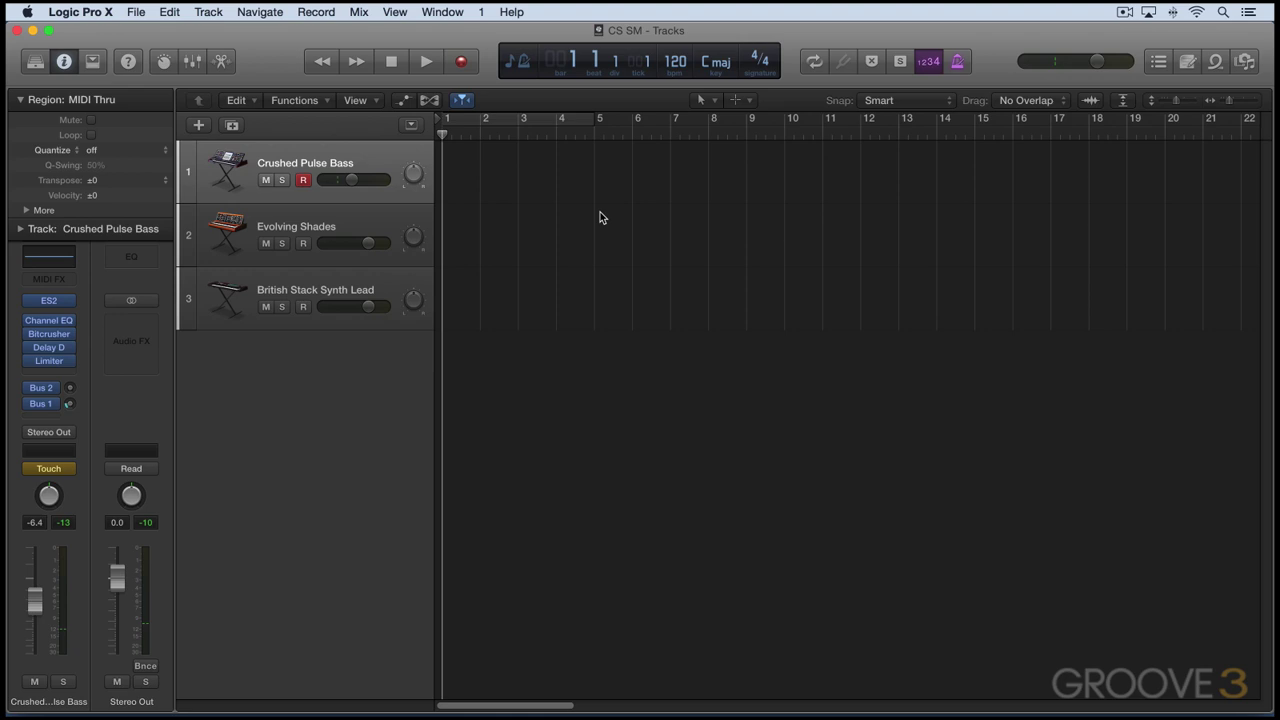
# - Reopen Control Surfaces preferences from the Logic Pro X menu
pyautogui.click(80, 12)
pyautogui.moveTo(85, 78)
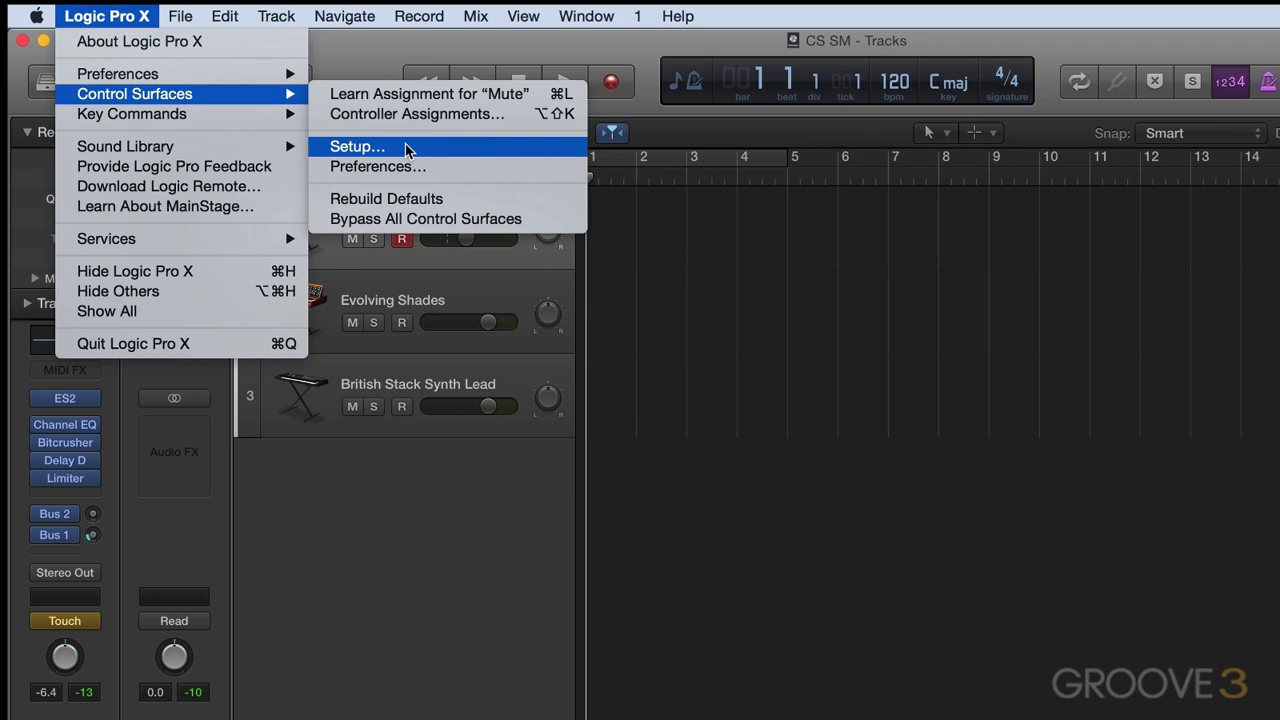
pyautogui.click(400, 166)
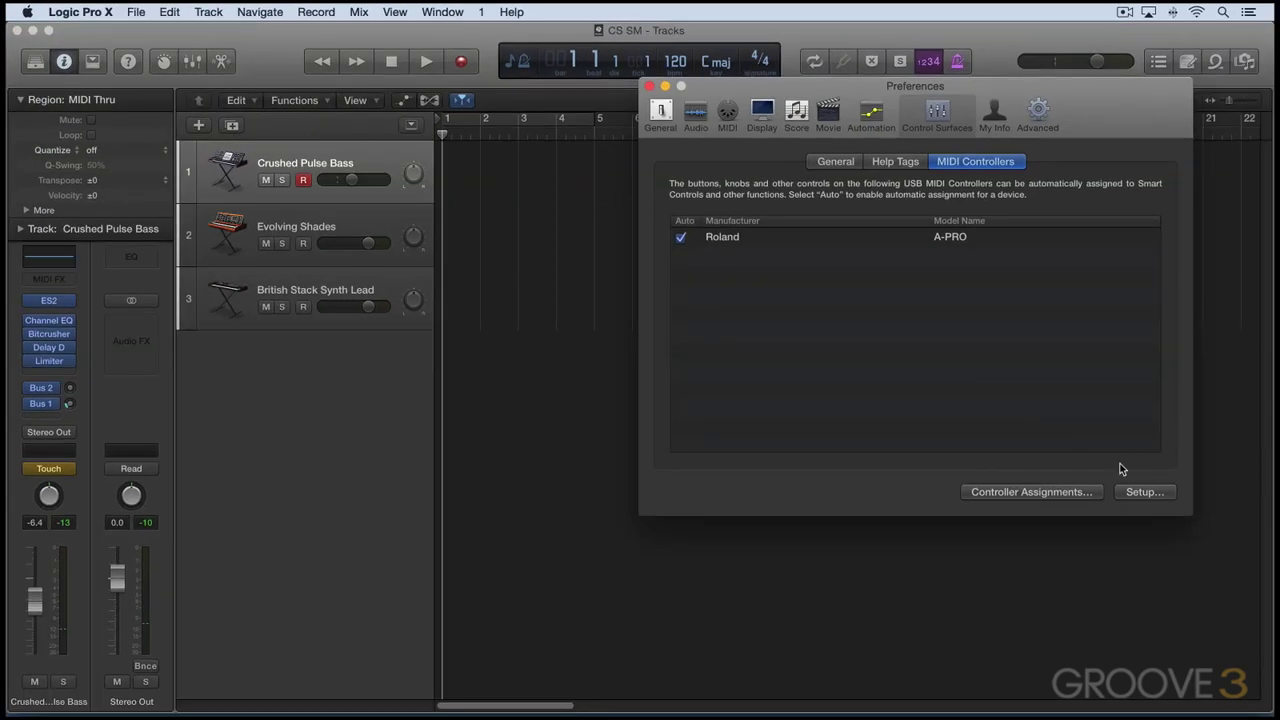
# - Open and close the control surface Setup and Controller Assignments windows
pyautogui.click(1189, 510)
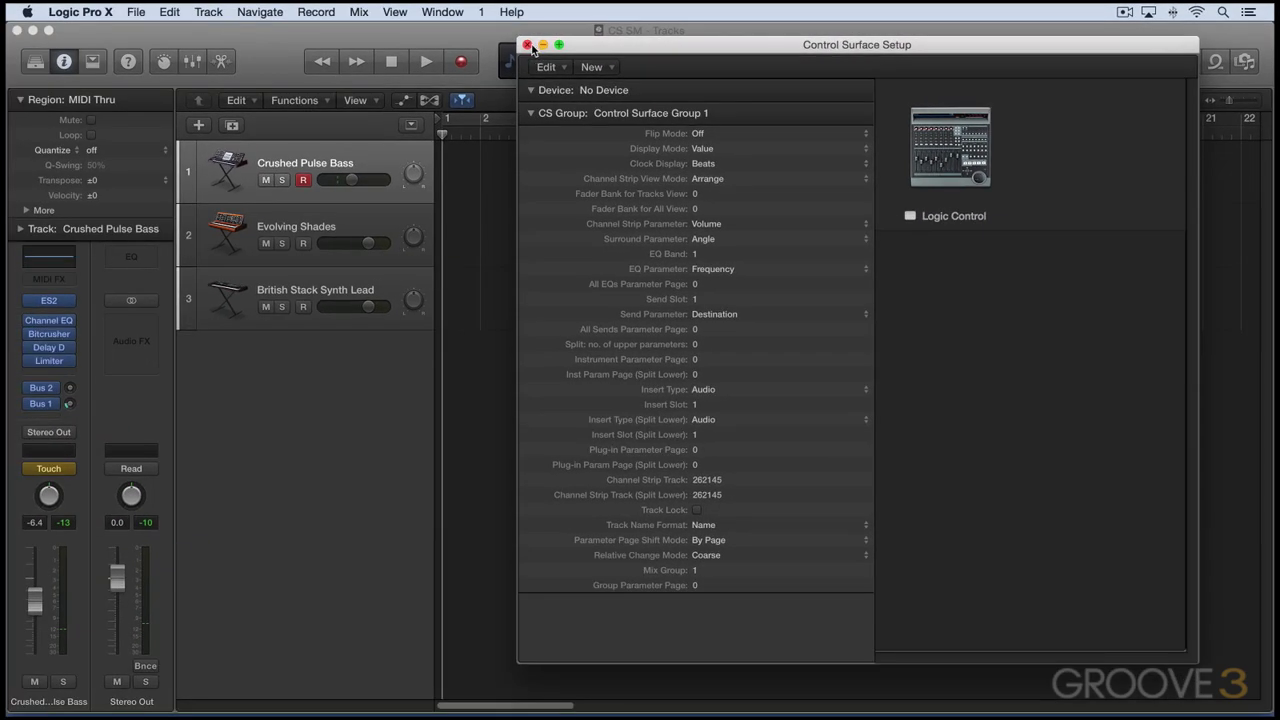
pyautogui.click(369, 54)
pyautogui.click(1032, 492)
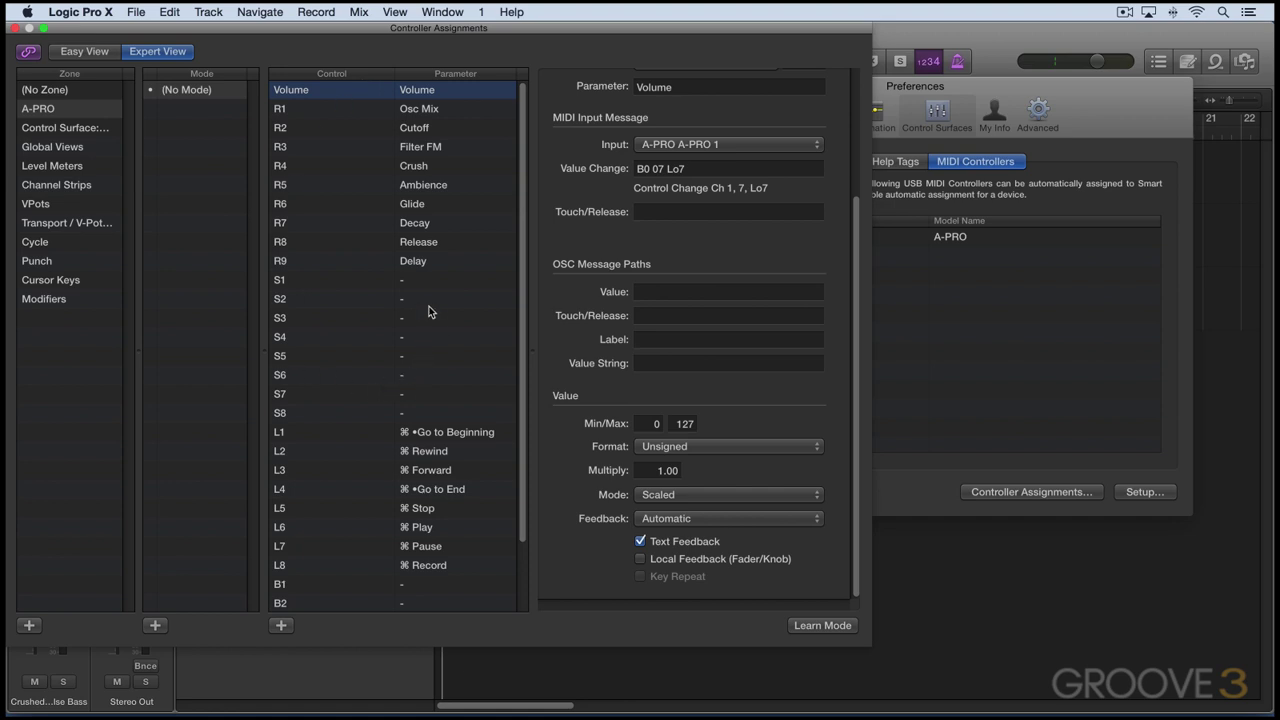
pyautogui.click(15, 28)
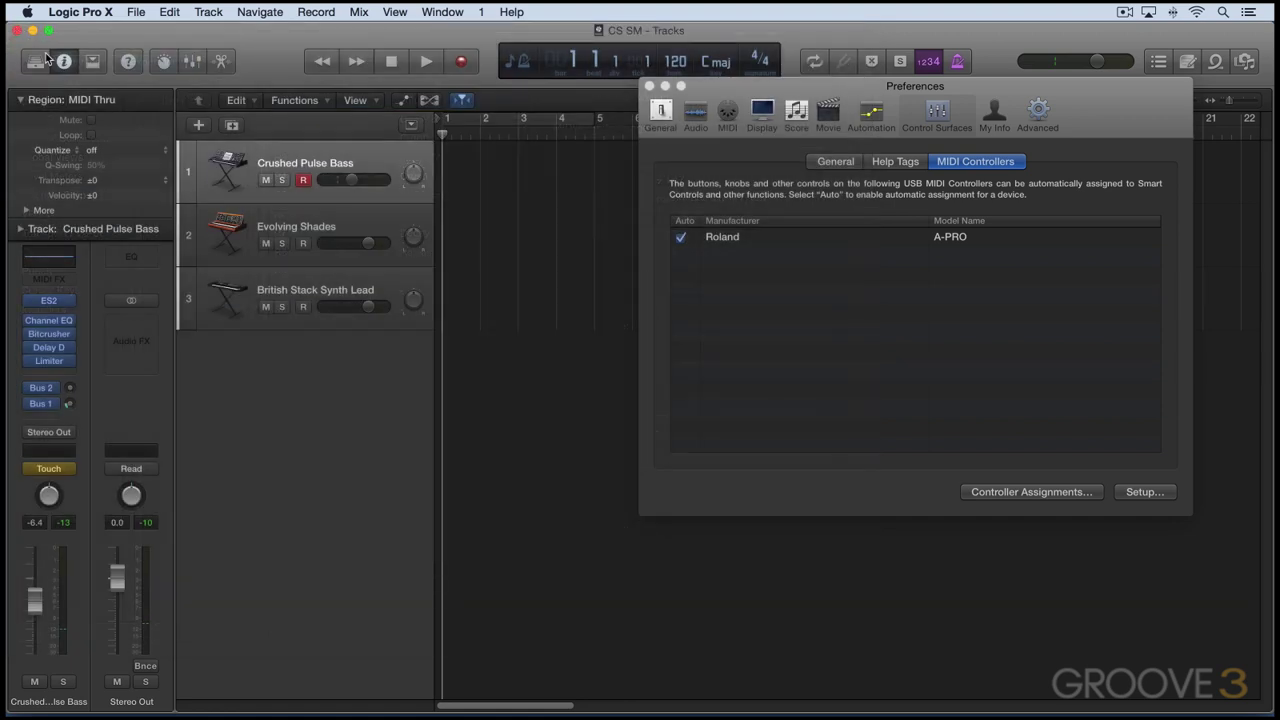
# - Close Preferences, then test Play, Stop, Forward, Rewind and Go to Beginning, ending at bar 1
pyautogui.click(649, 86)
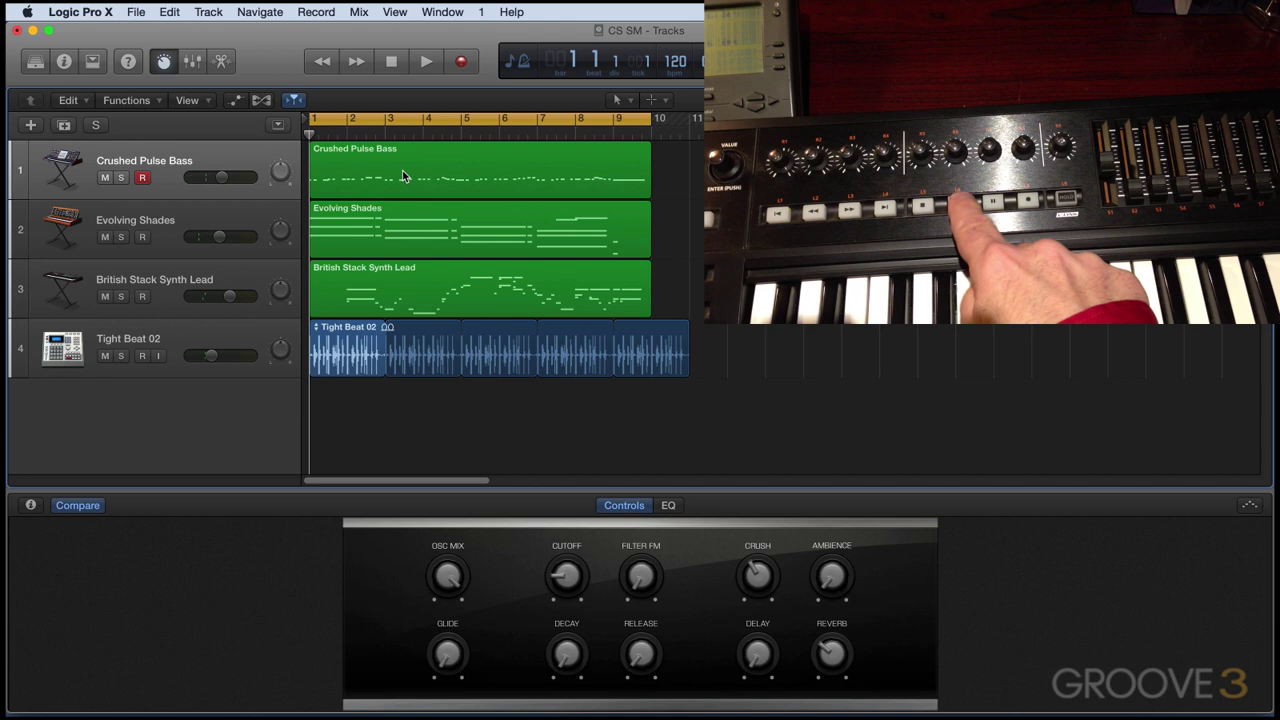
pyautogui.press('space')
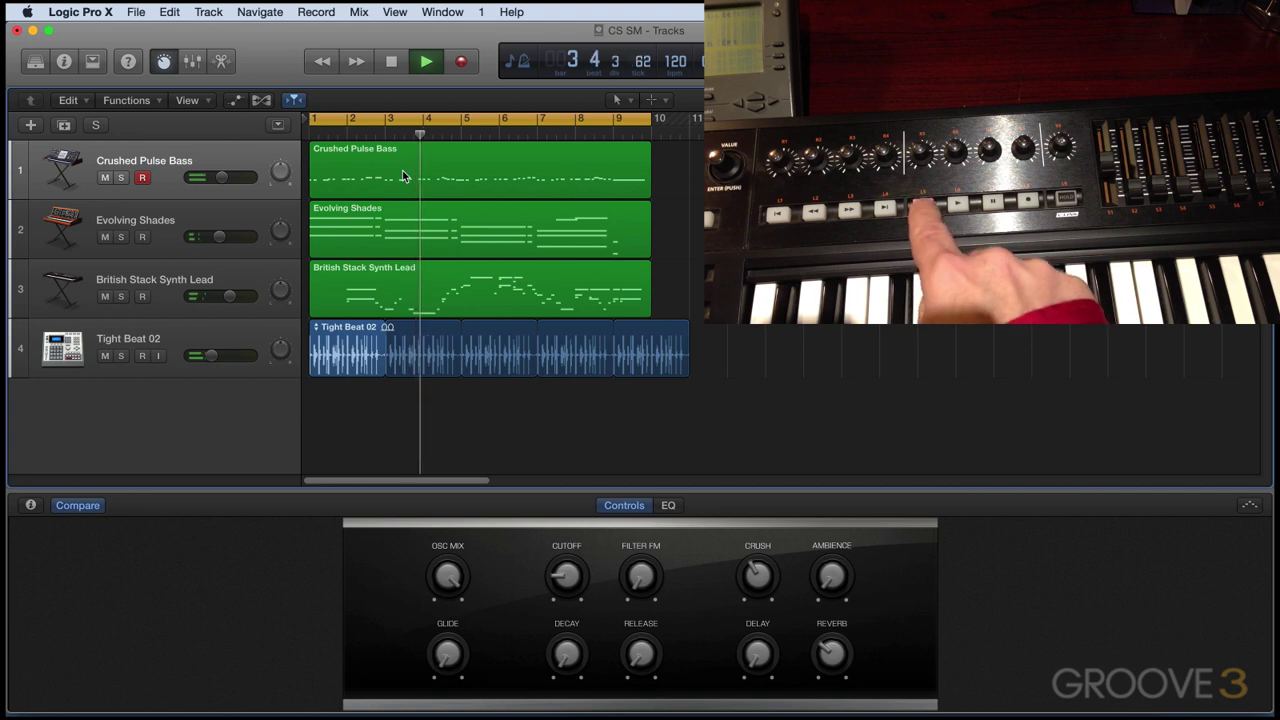
pyautogui.press('space')
pyautogui.press('.')
pyautogui.press('.')
pyautogui.press('.')
pyautogui.press('.')
pyautogui.press(',')
pyautogui.press(',')
pyautogui.press(',')
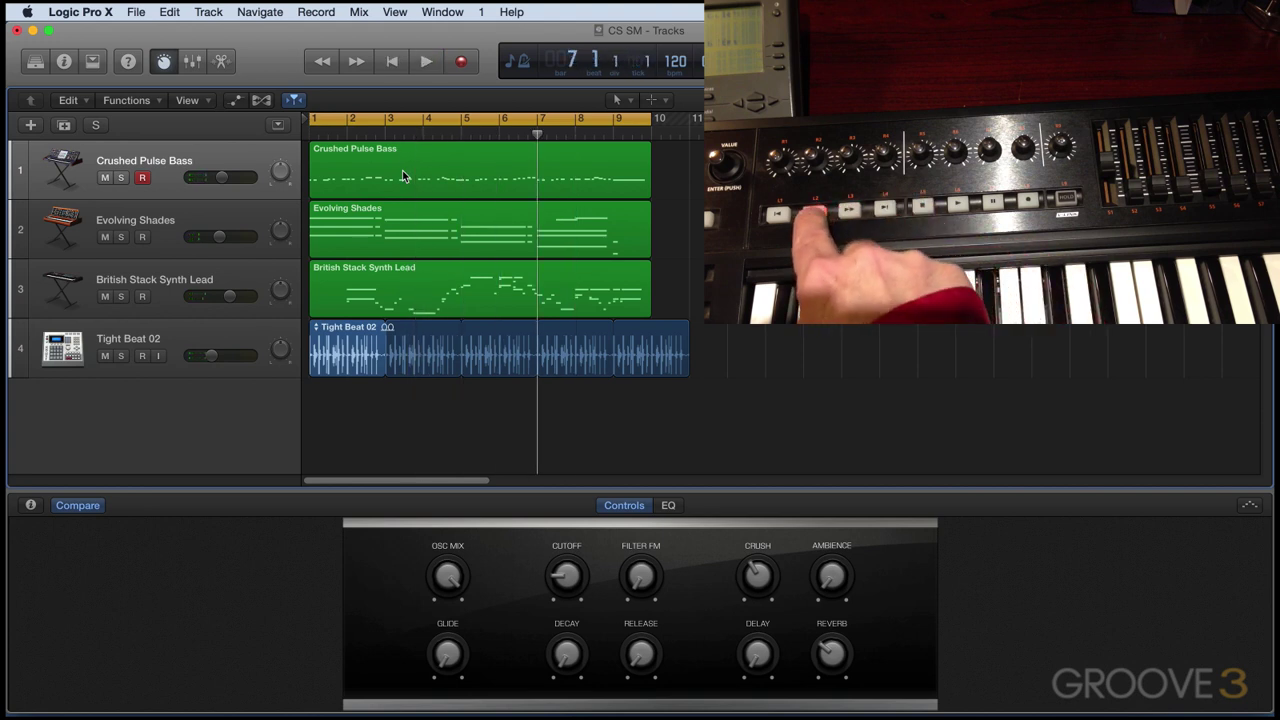
pyautogui.press('Return')
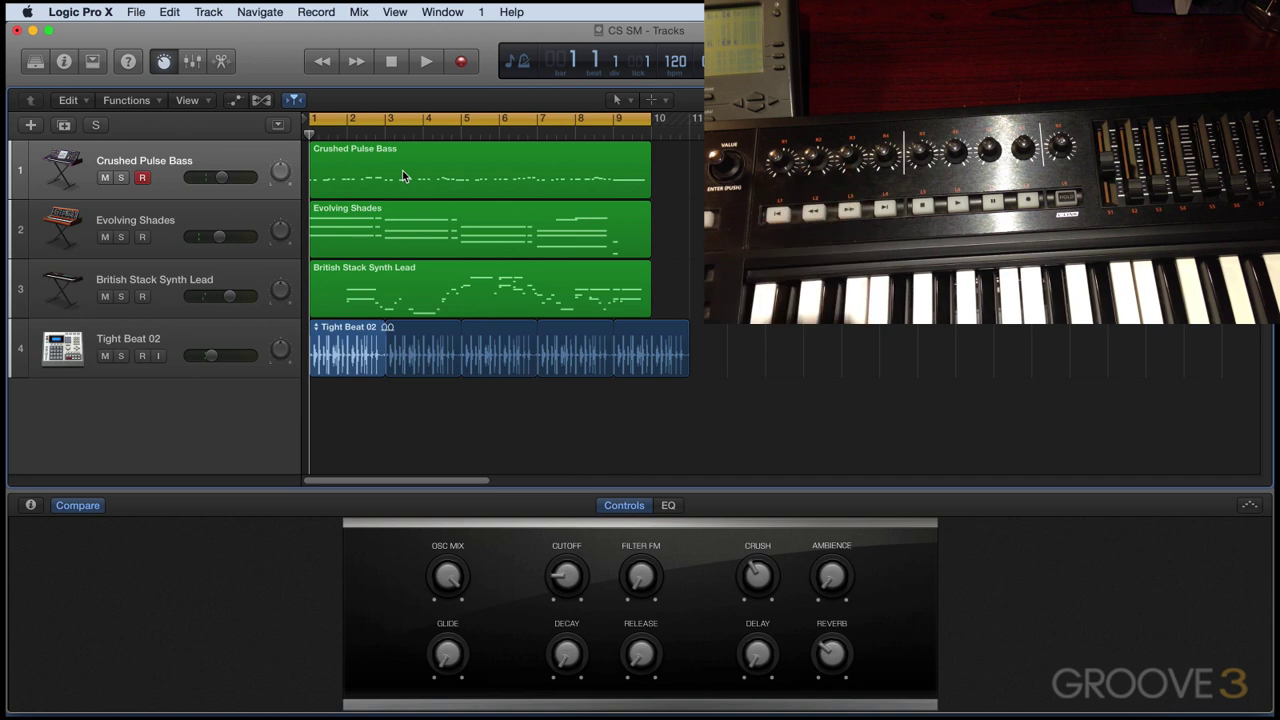
# - Solo Crushed Pulse Bass during playback, record Filter FM, Ambience and Delay moves, stopping at bar 8
pyautogui.press('space')
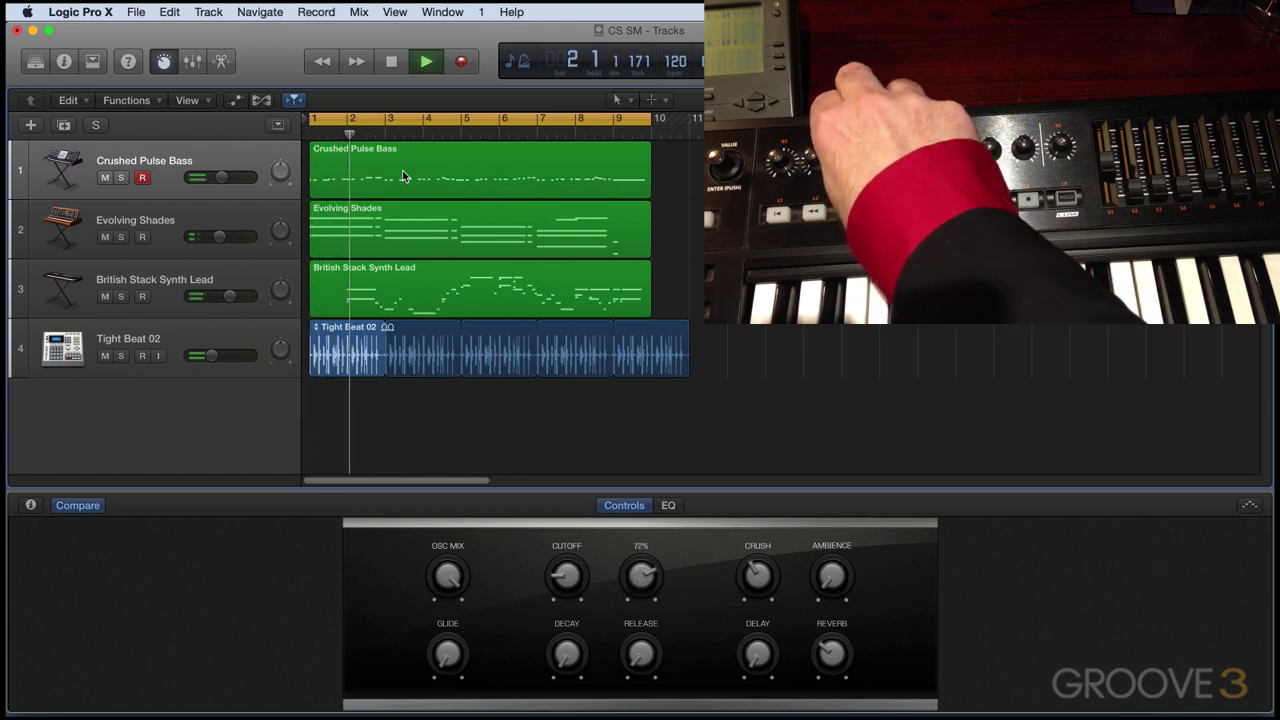
pyautogui.press('s')
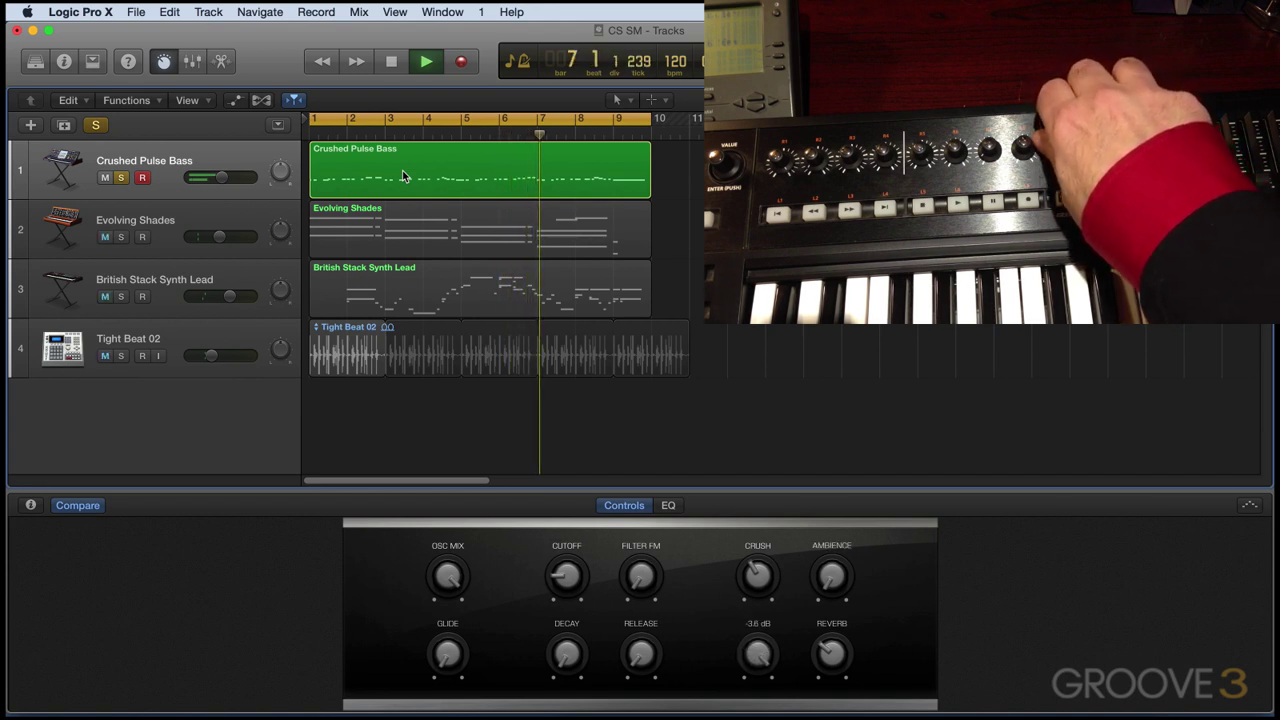
pyautogui.press('space')
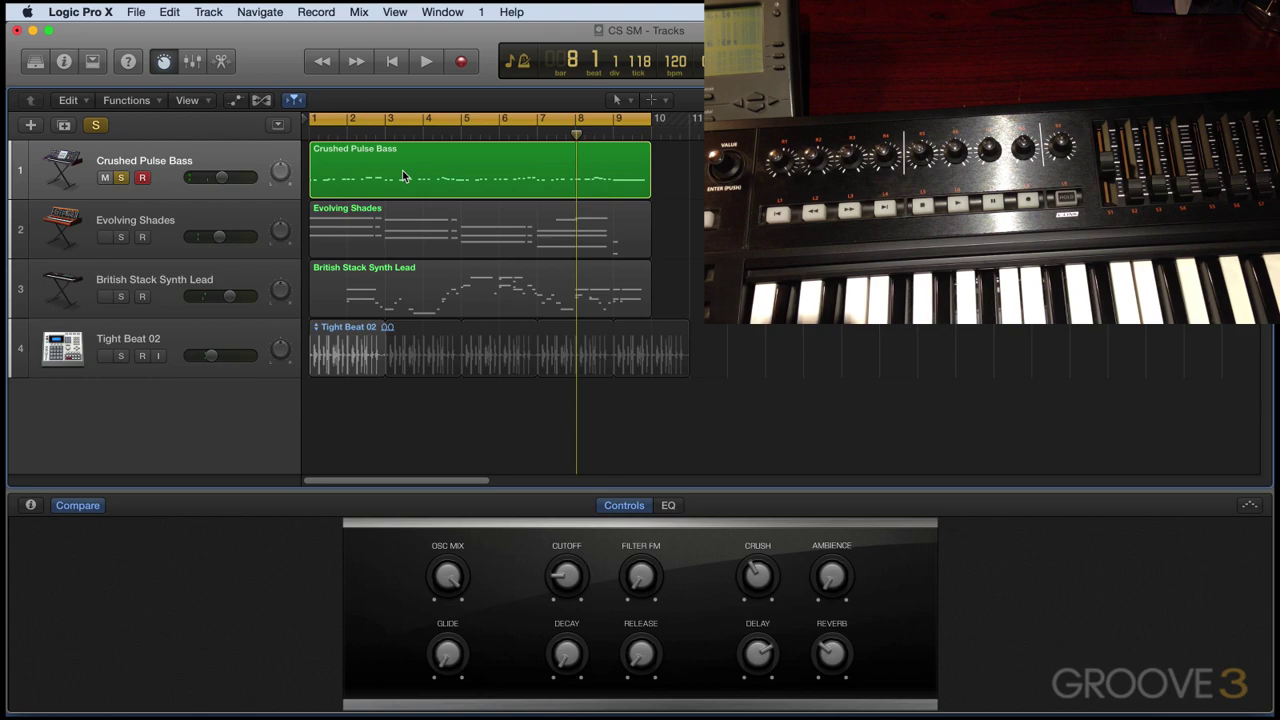
# - Show automation, expand then collapse Crushed Pulse Bass's lanes, and select Evolving Shades
pyautogui.press('a')
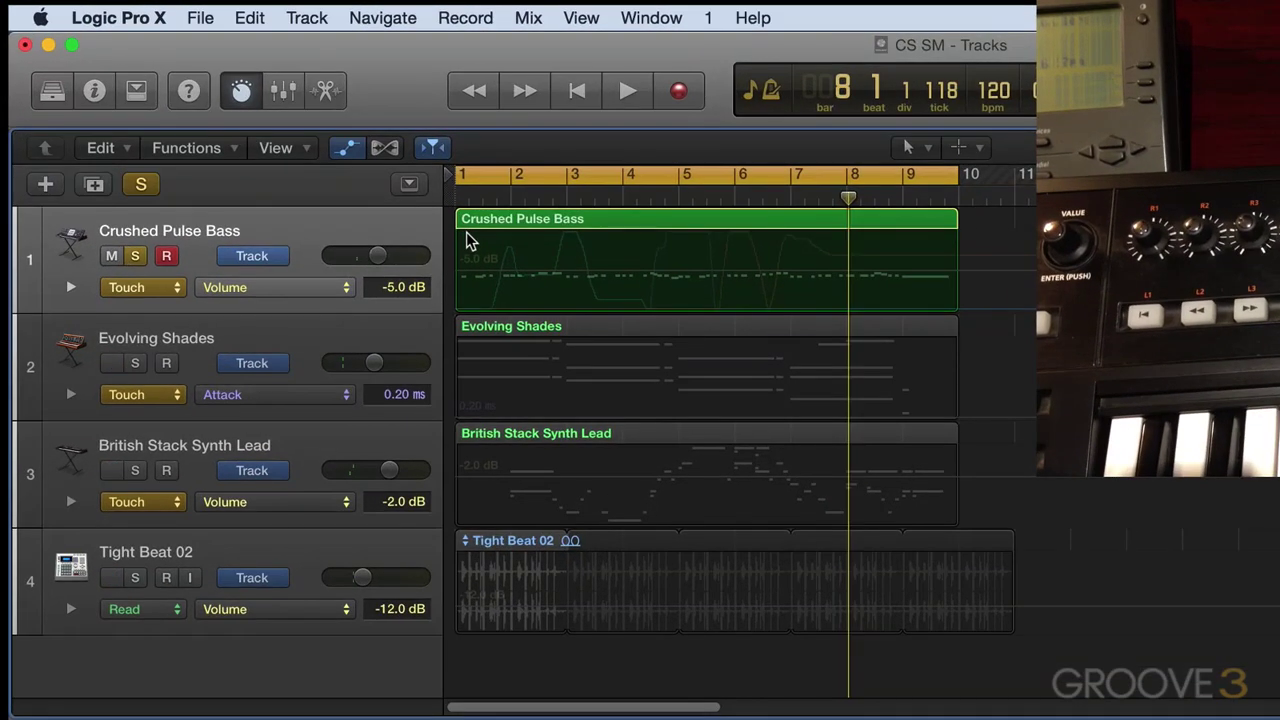
pyautogui.click(71, 288)
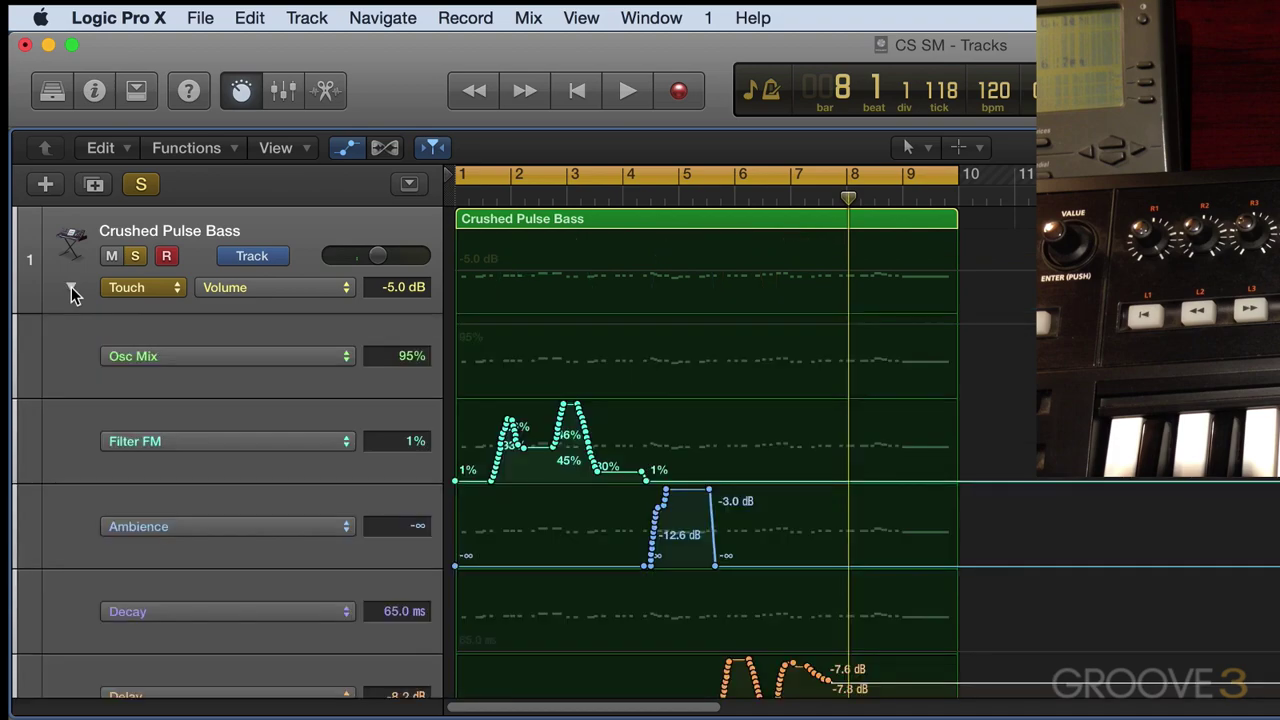
pyautogui.scroll(-3, 300, 400)
pyautogui.scroll(3, 183, 337)
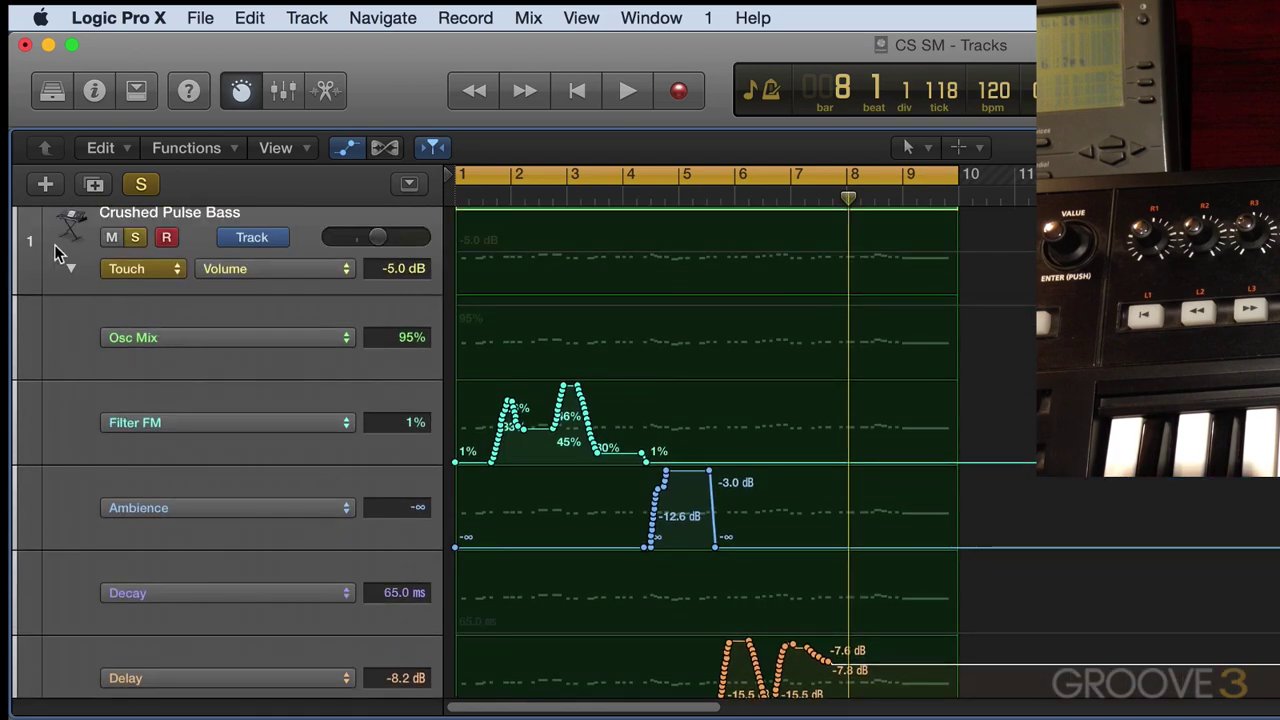
pyautogui.click(74, 270)
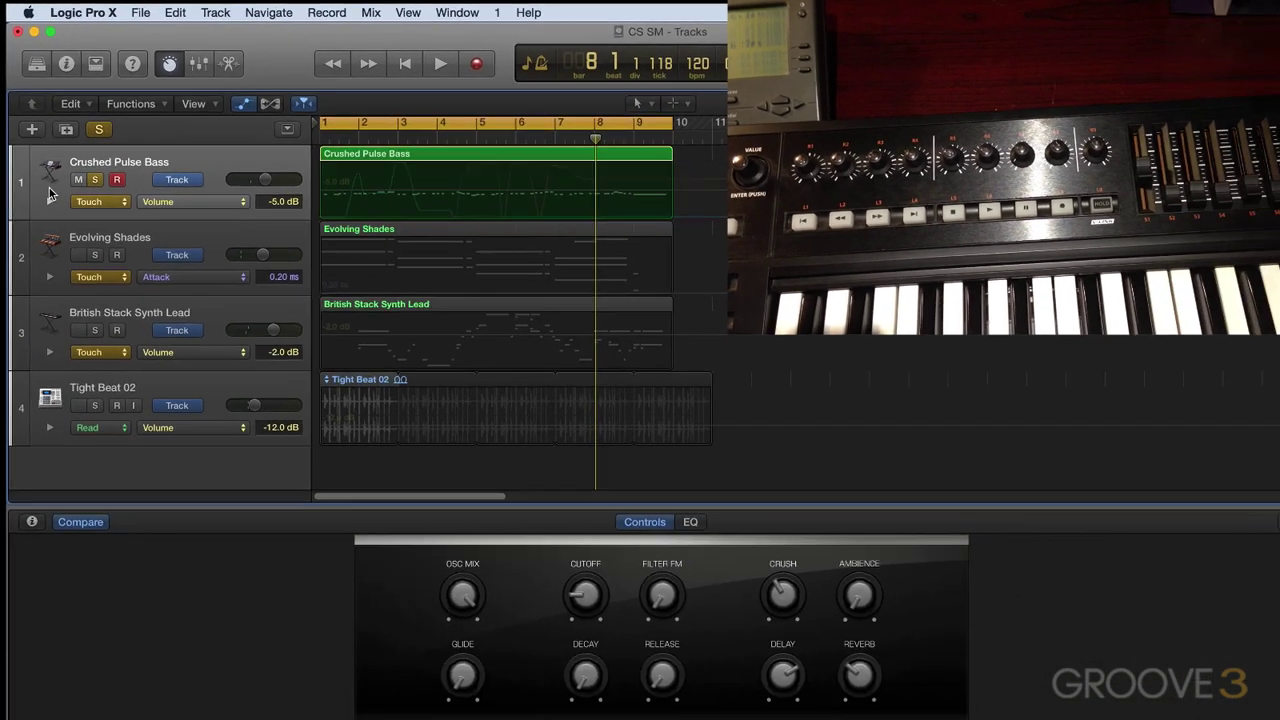
pyautogui.press('Down')
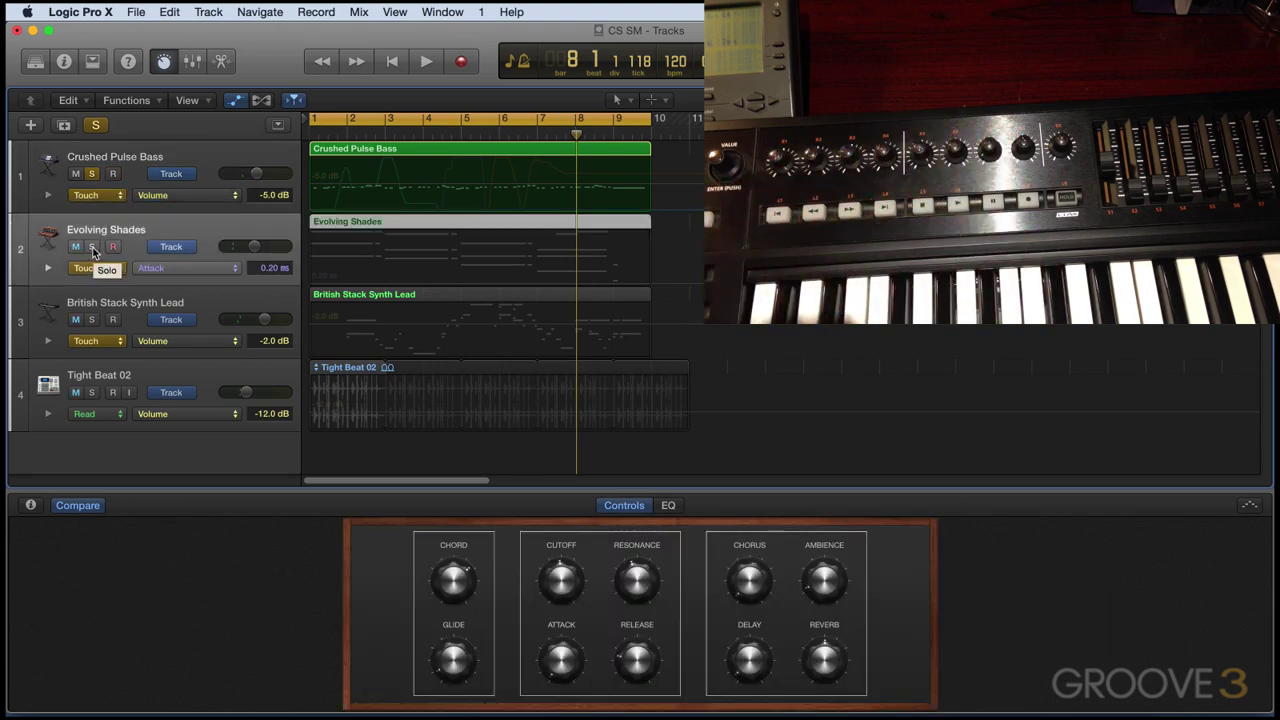
# - Solo Evolving Shades instead of Crushed Pulse Bass and play from bar 1 to record Cutoff
pyautogui.click(91, 246)
pyautogui.click(92, 174)
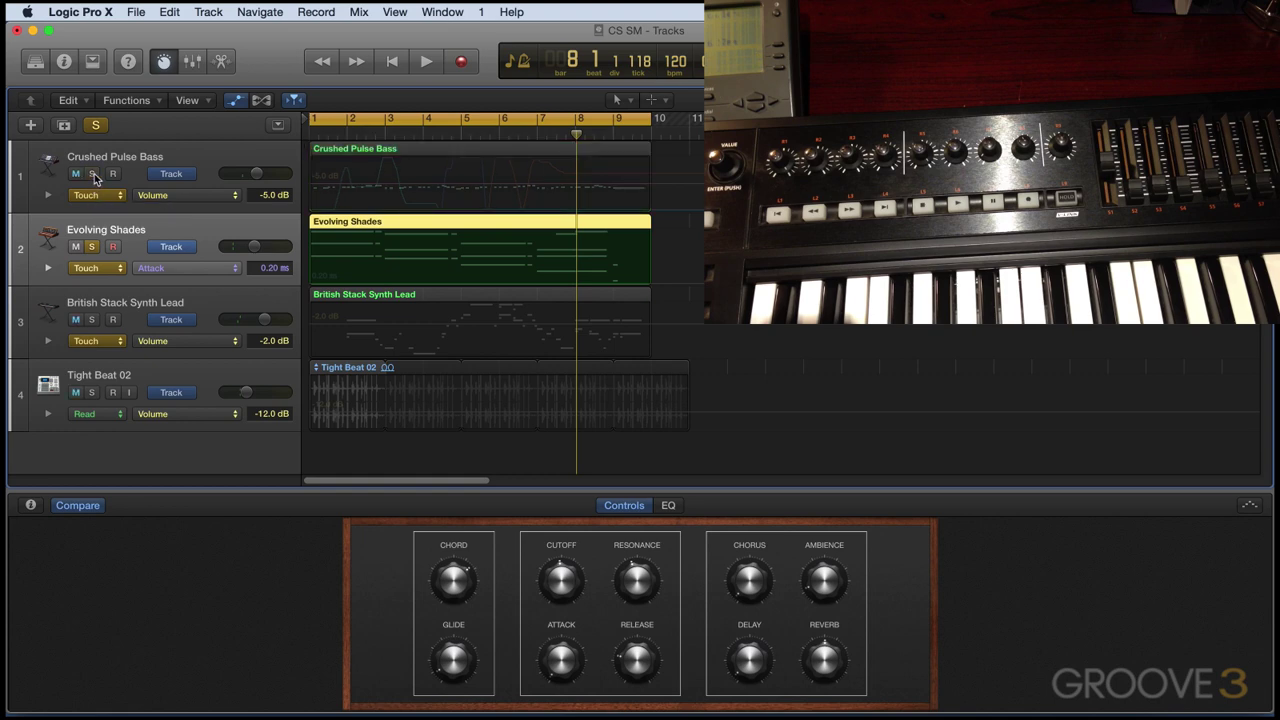
pyautogui.press('Return')
pyautogui.press('space')
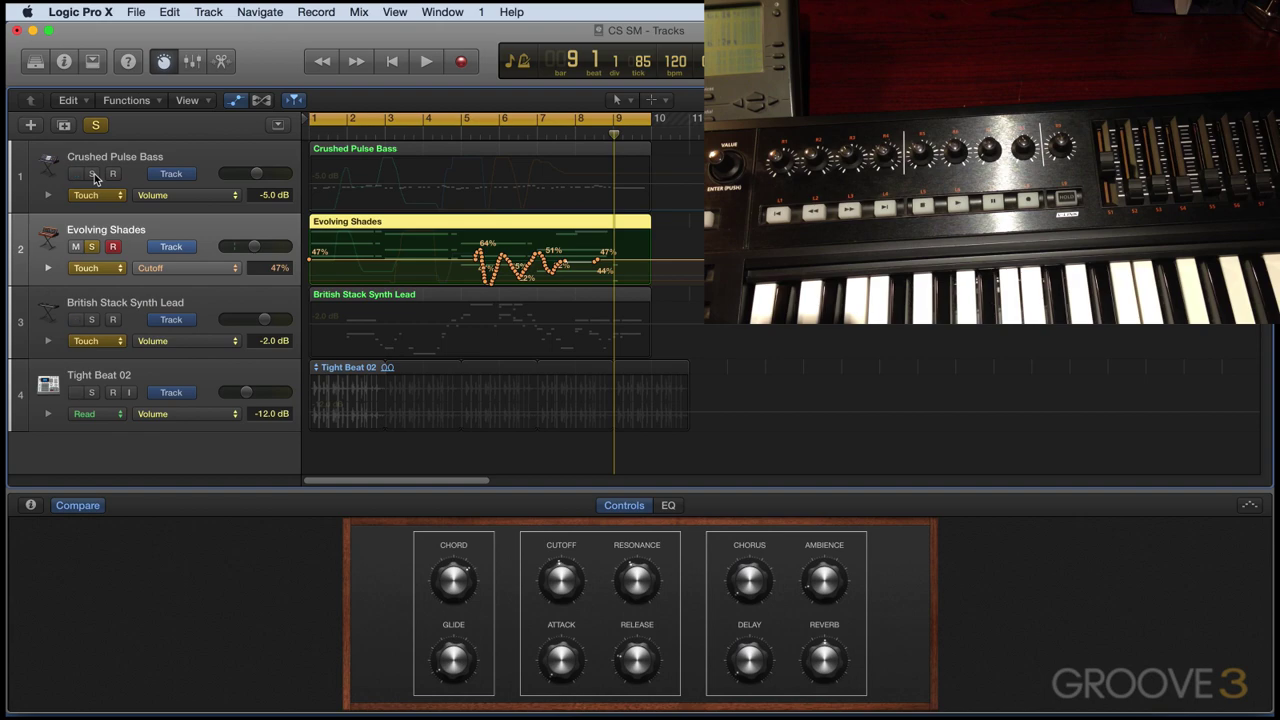
# - Expand Evolving Shades' automation lanes to show the Cutoff, Resonance and Chorus curves
pyautogui.click(47, 268)
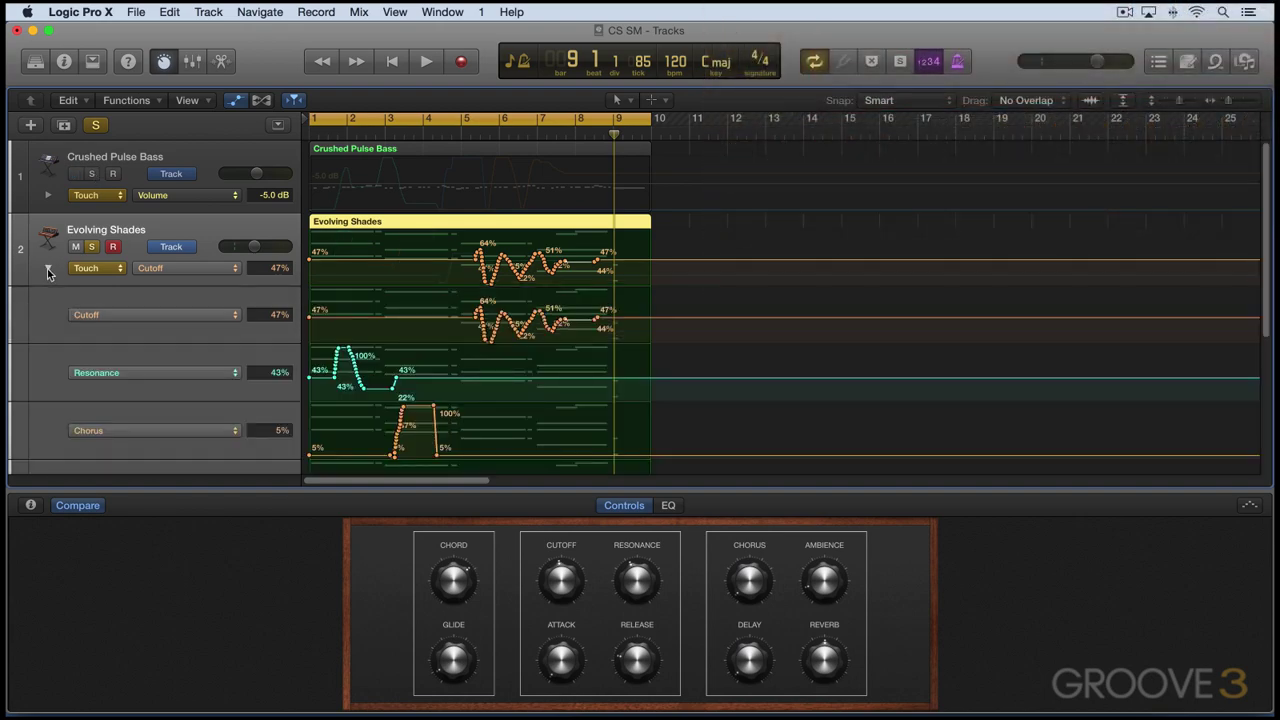